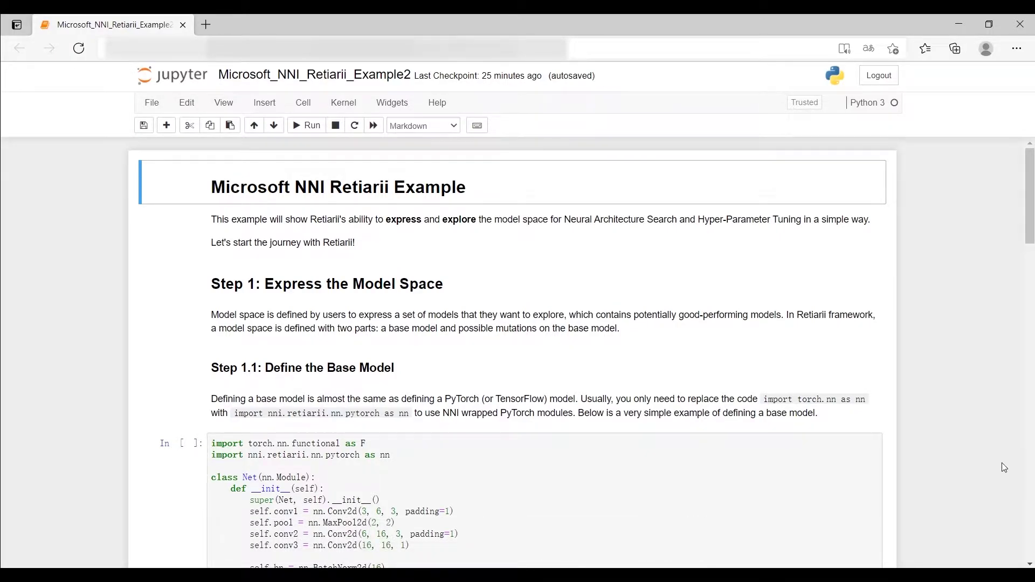
scroll(1003, 468, down, 2)
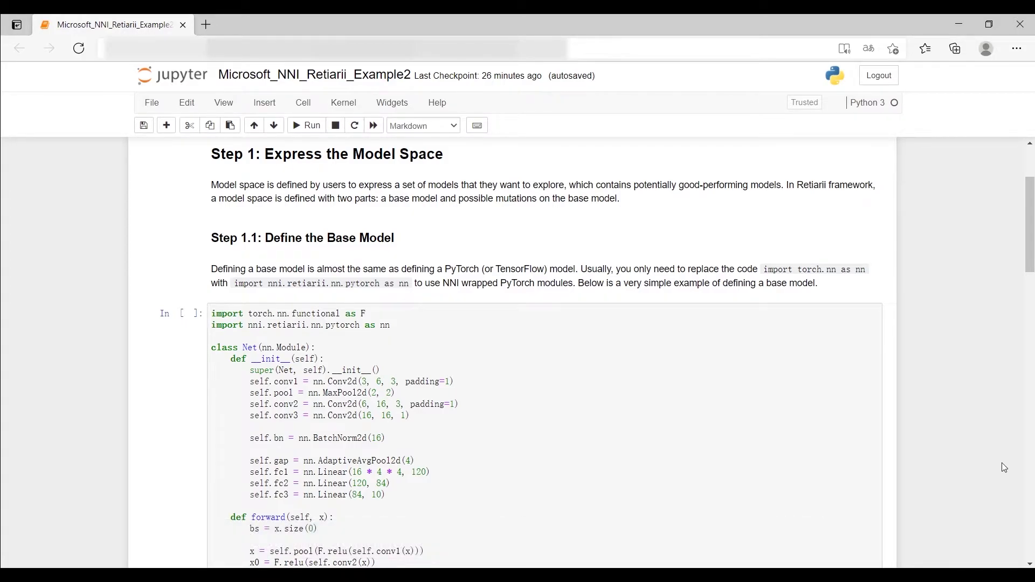
scroll(1003, 462, down, 1)
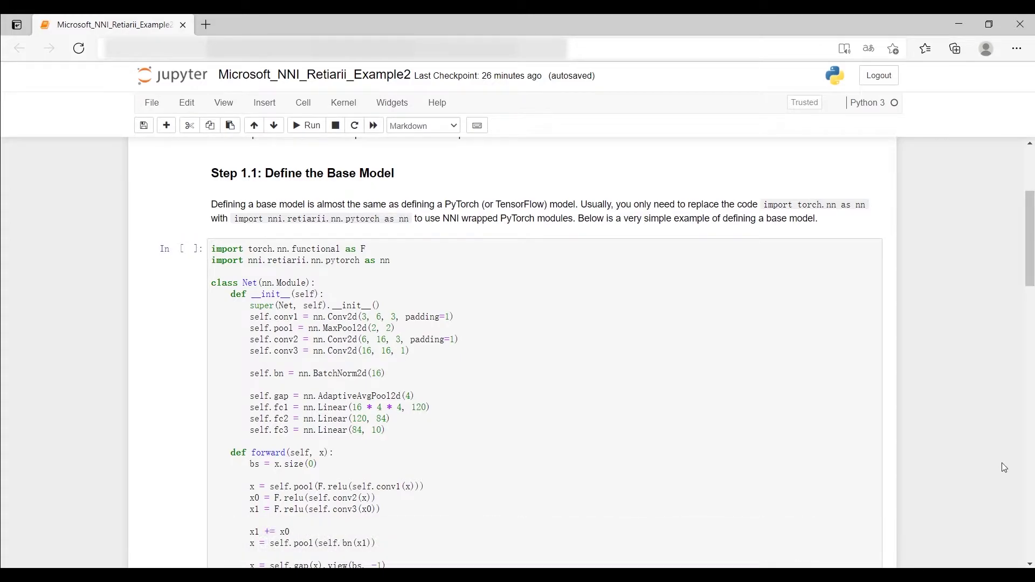
drag(1031, 285, 1032, 308)
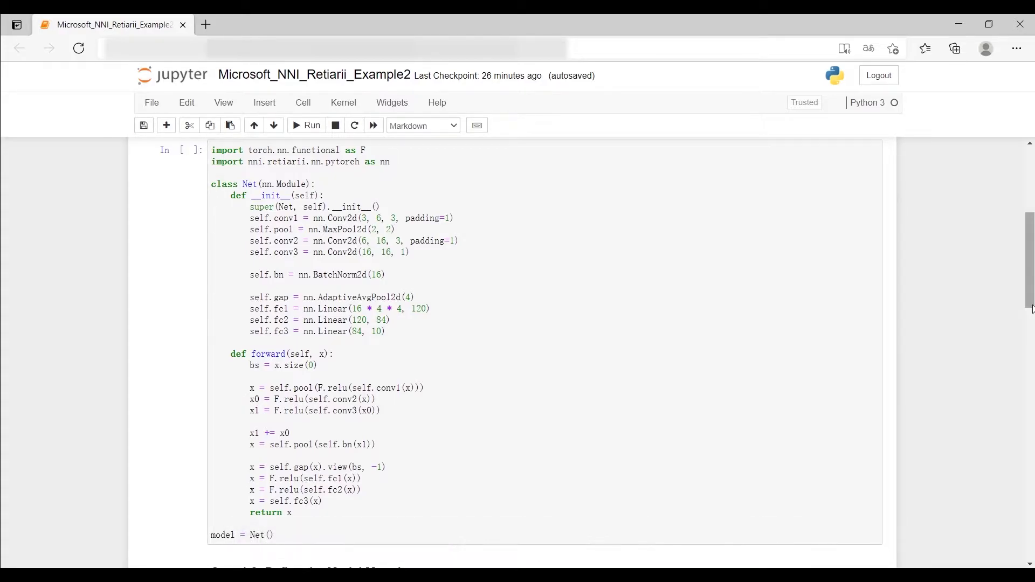
drag(1031, 296, 1031, 387)
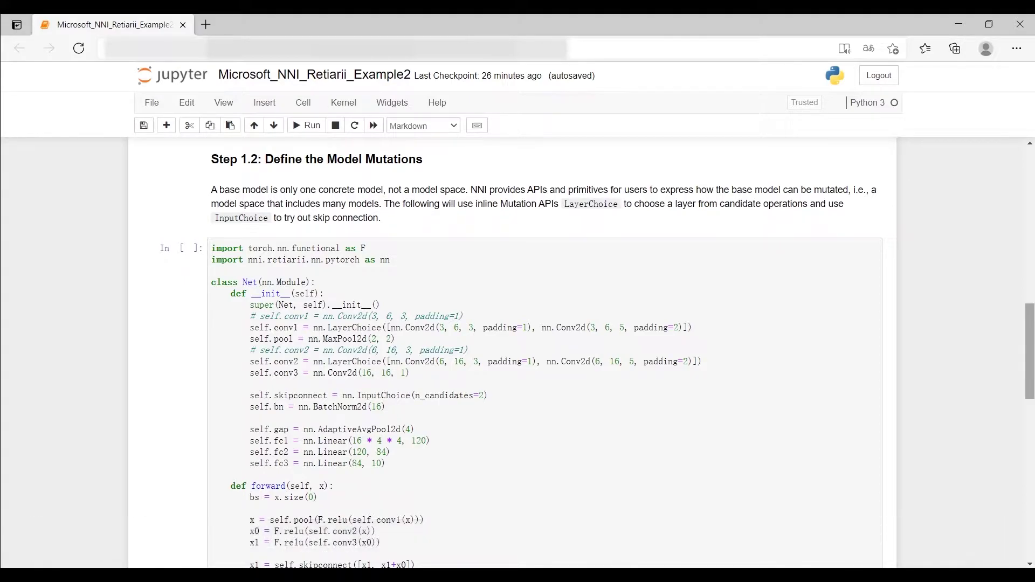
drag(1030, 323, 1032, 346)
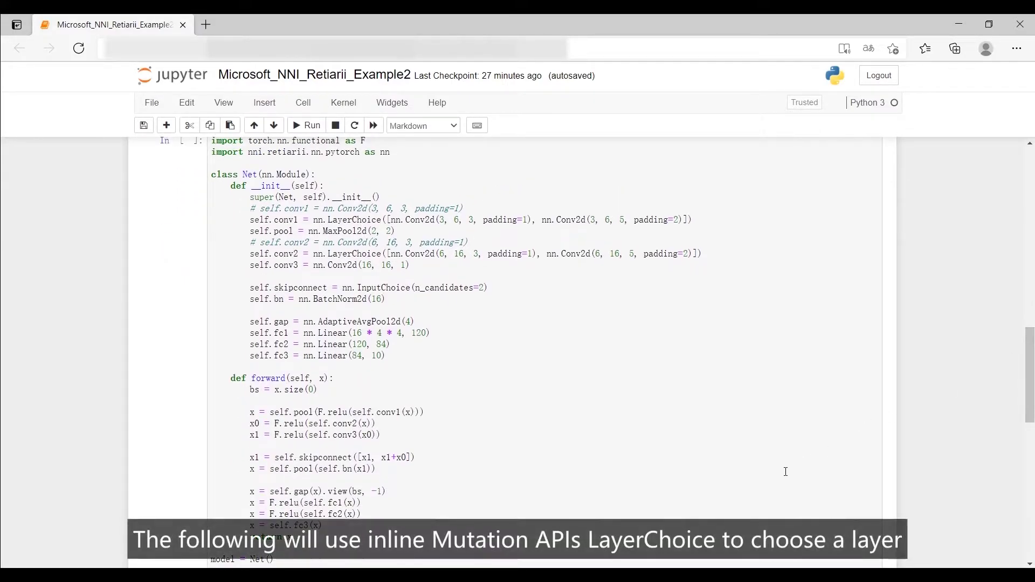
Run the DartsTrainer cell to produce epoch, step, accuracy and loss training logs.
click(772, 551)
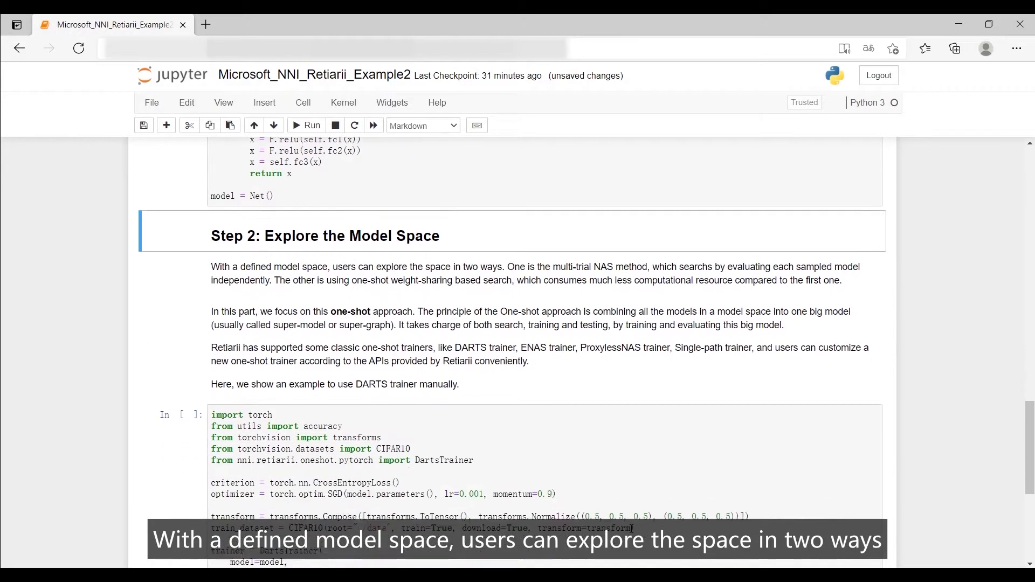
scroll(633, 528, down, 1)
scroll(631, 530, down, 2)
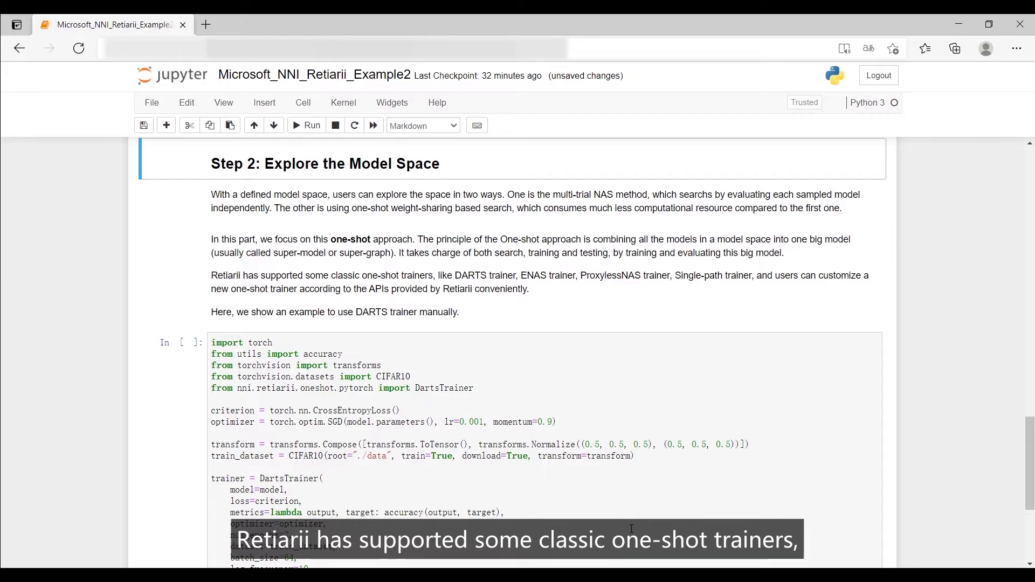
scroll(631, 529, down, 1)
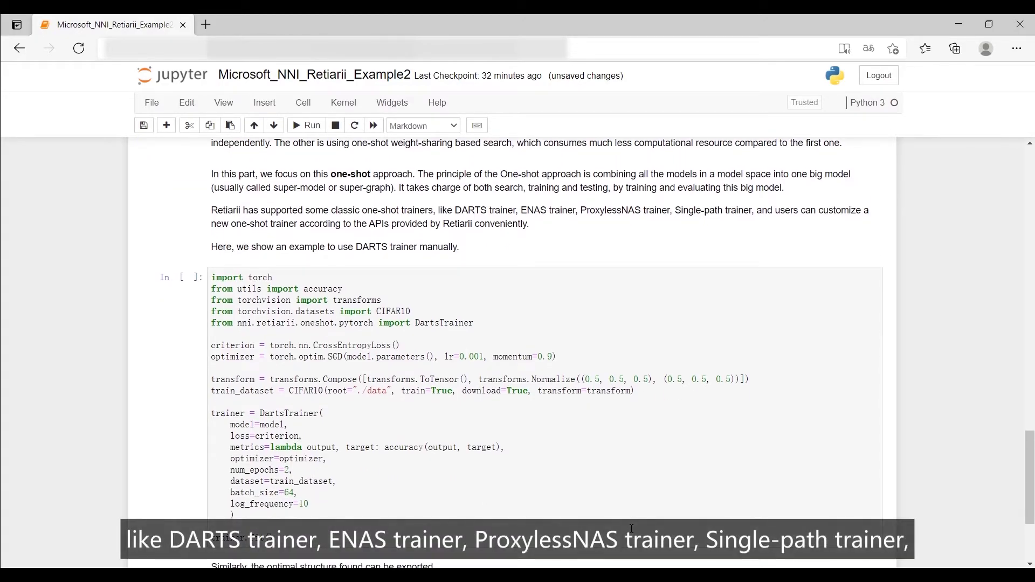
click(635, 530)
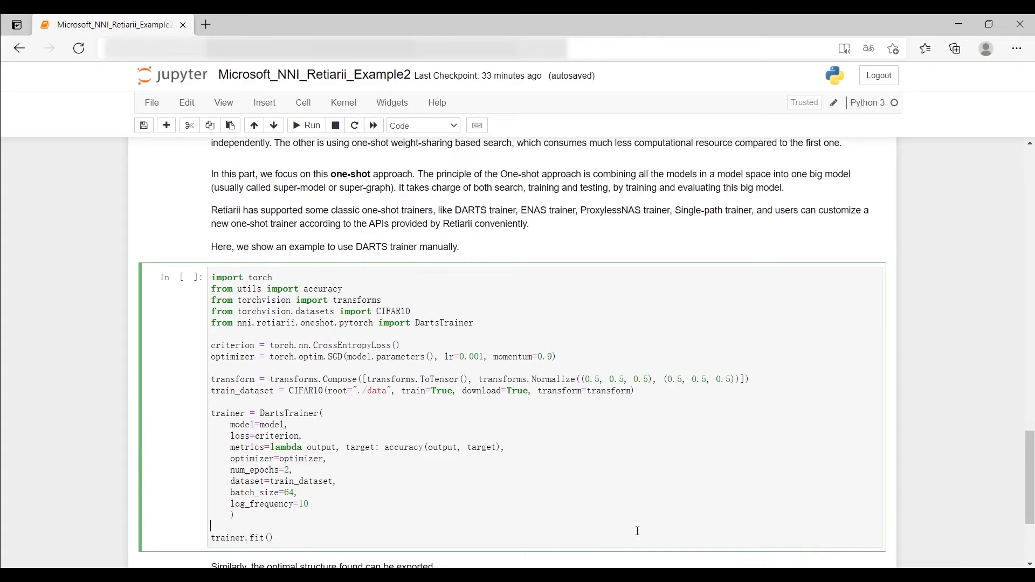
key(shift+Return)
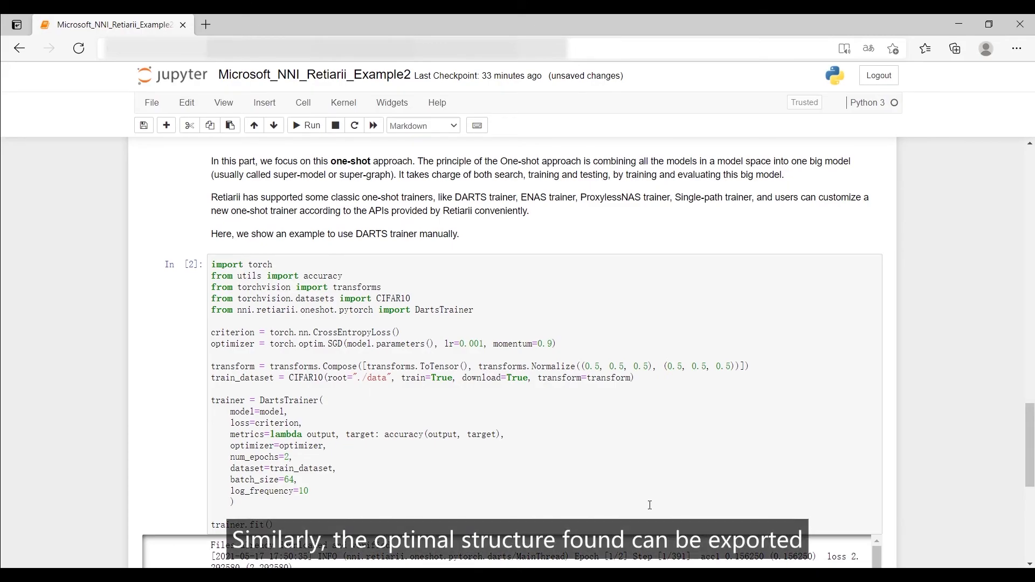
scroll(650, 505, down, 3)
scroll(650, 505, down, 2)
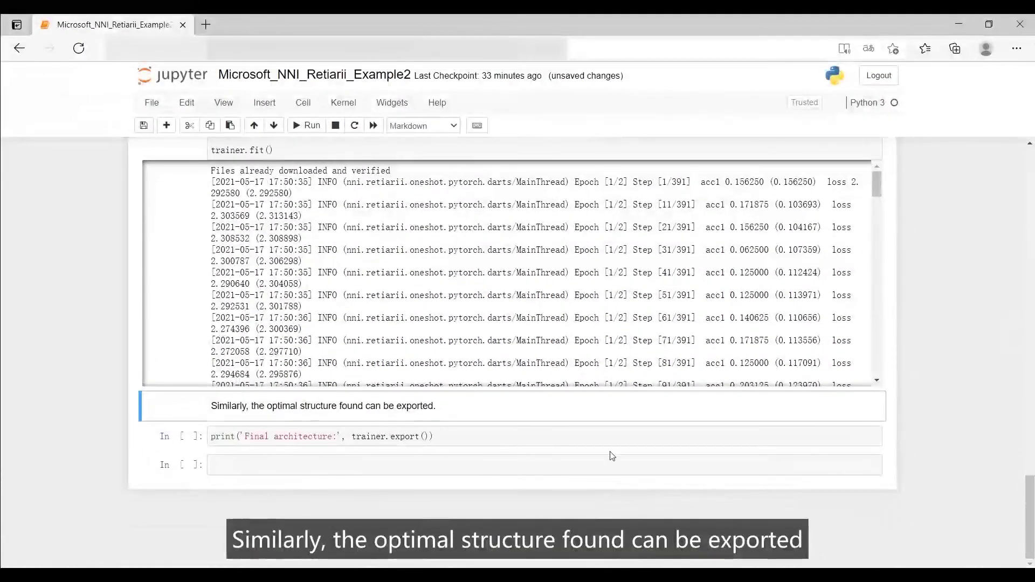
Run trainer.export() to print layerchoice_1: 1, layerchoice_2: 1, inputchoice_3: [1].
click(599, 437)
key(shift+Return)
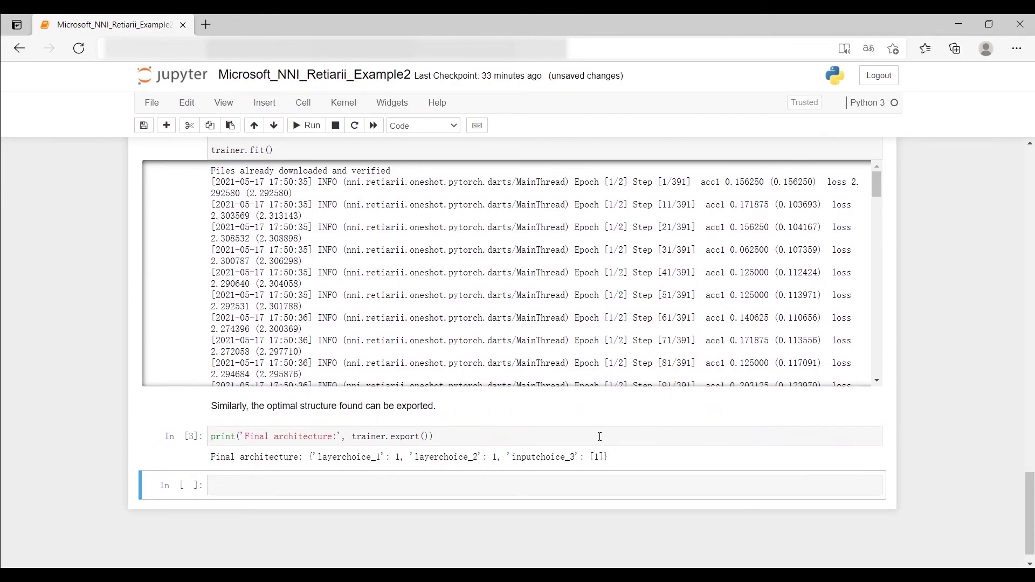